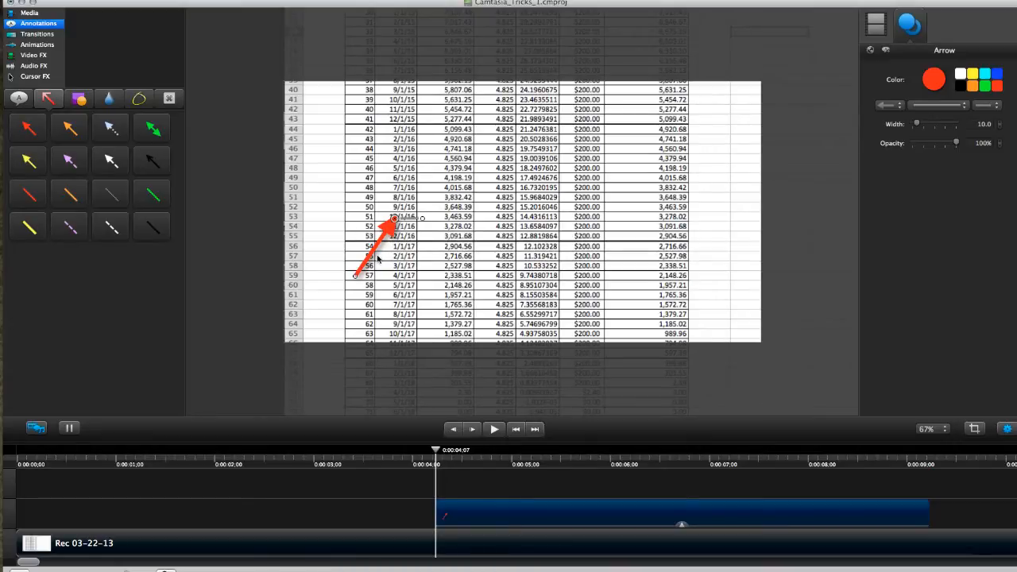
Move the red arrow's clip on the timeline so it starts about half a second into the recording
{"action": "left_click_drag", "start_coordinate": [676, 520], "coordinate": [258, 520]}
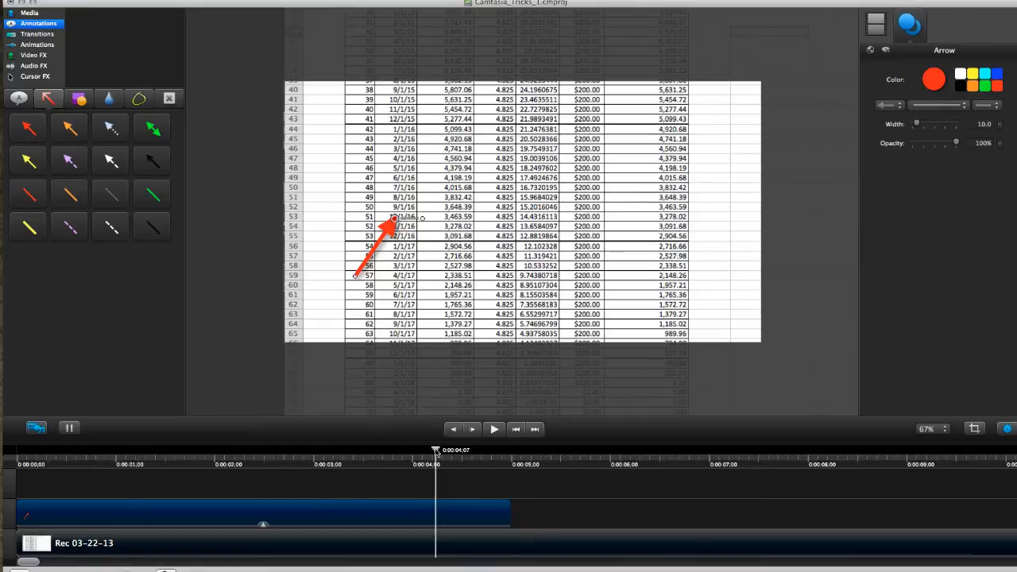
{"action": "left_click", "coordinate": [516, 430]}
{"action": "left_click_drag", "start_coordinate": [357, 511], "coordinate": [403, 511]}
{"action": "left_click", "coordinate": [79, 459]}
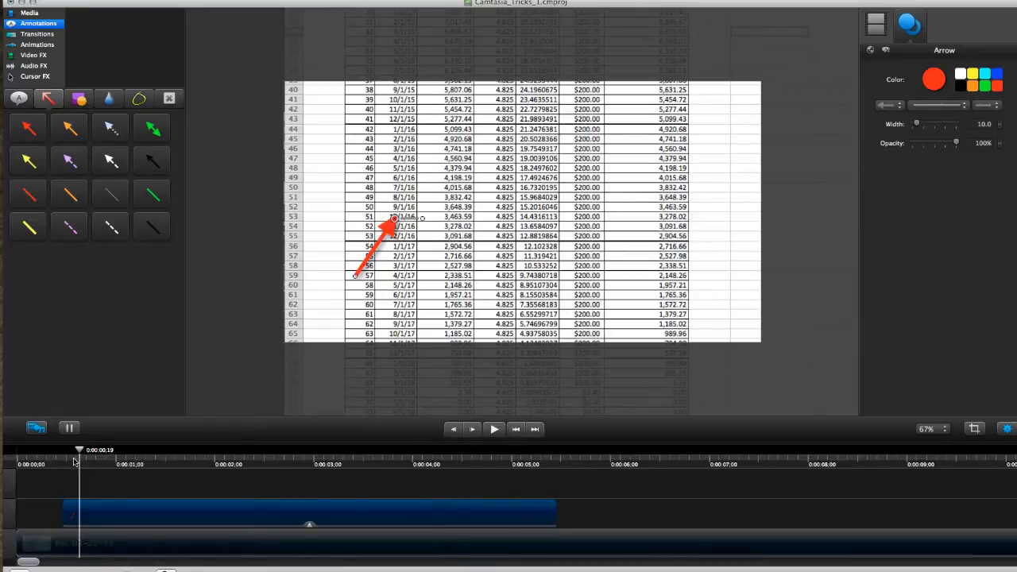
{"action": "left_click_drag", "start_coordinate": [79, 454], "coordinate": [109, 454]}
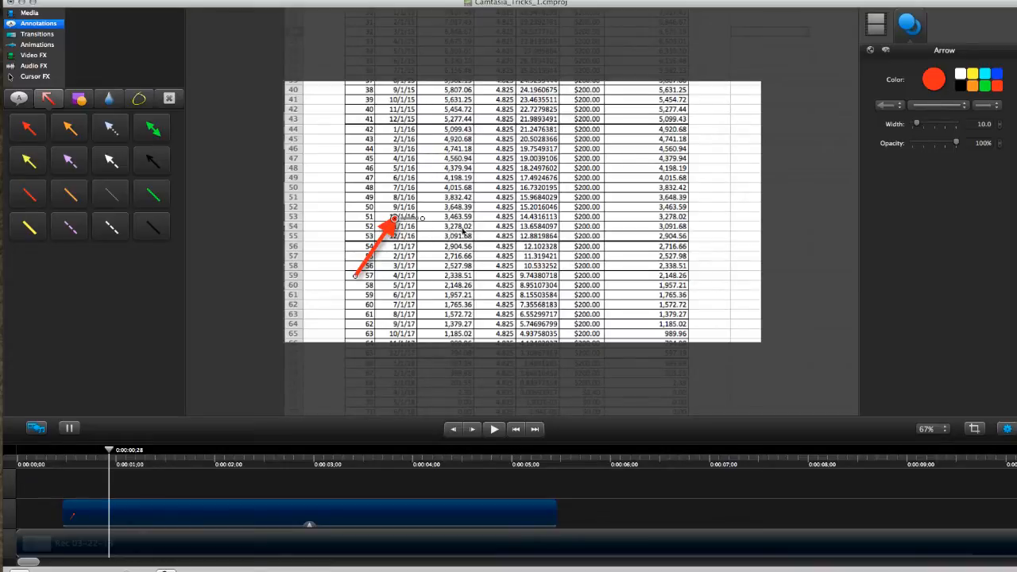
Add a Blank animation to the arrow clip ending at 0:00:02;09 and move the arrow to the 3,463.59 cell at its end
{"action": "left_click", "coordinate": [38, 46]}
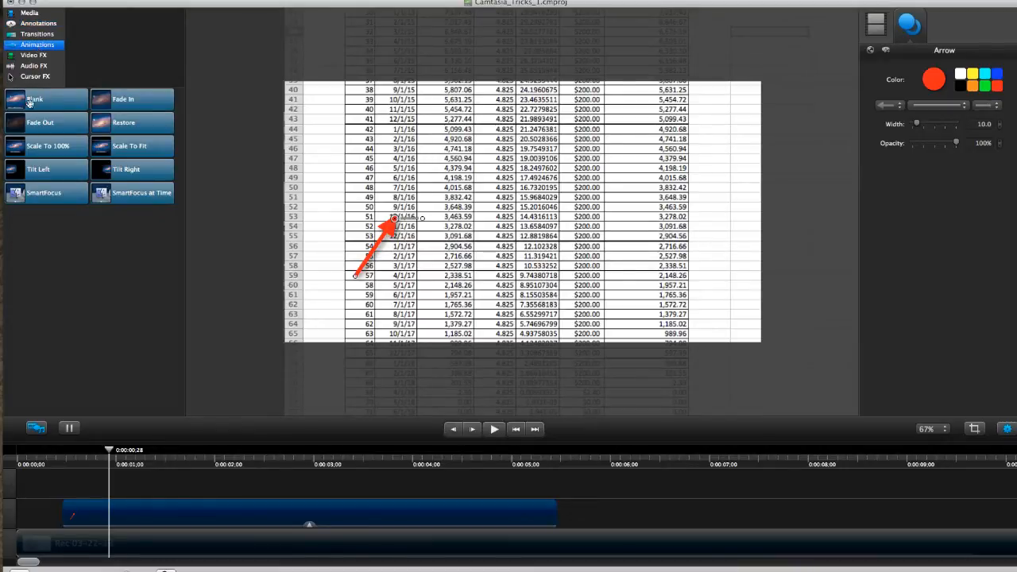
{"action": "mouse_move", "coordinate": [31, 101]}
{"action": "left_mouse_down"}
{"action": "mouse_move", "coordinate": [213, 483]}
{"action": "mouse_move", "coordinate": [177, 513]}
{"action": "mouse_move", "coordinate": [243, 530]}
{"action": "left_mouse_up"}
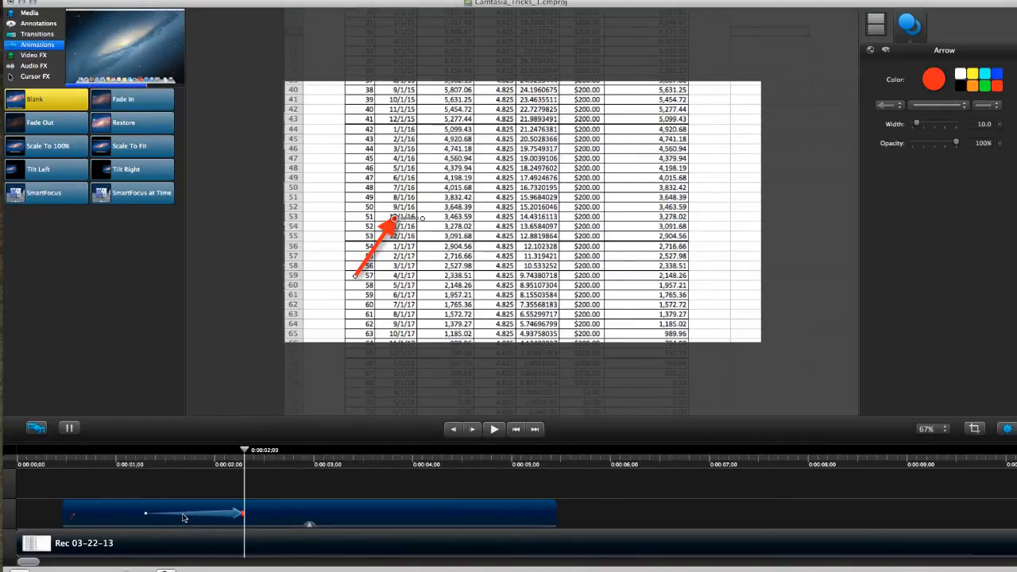
{"action": "left_click_drag", "start_coordinate": [244, 453], "coordinate": [145, 454]}
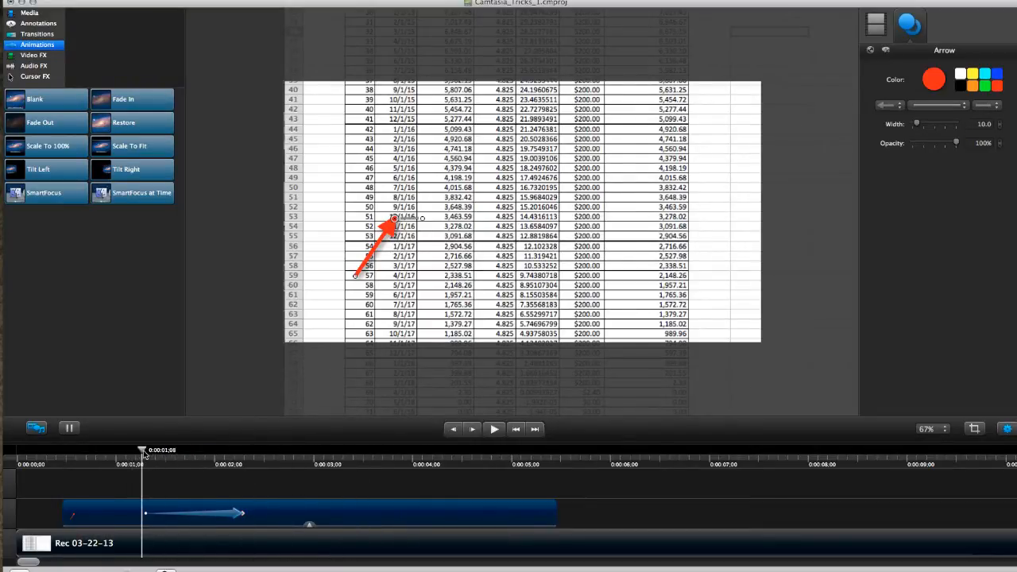
{"action": "left_click", "coordinate": [241, 514]}
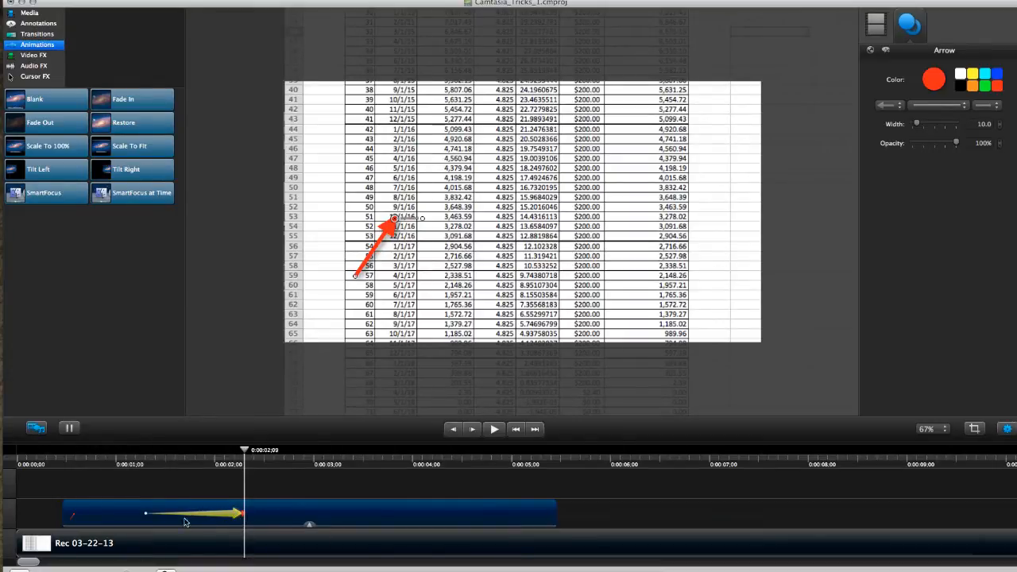
{"action": "left_click", "coordinate": [386, 231]}
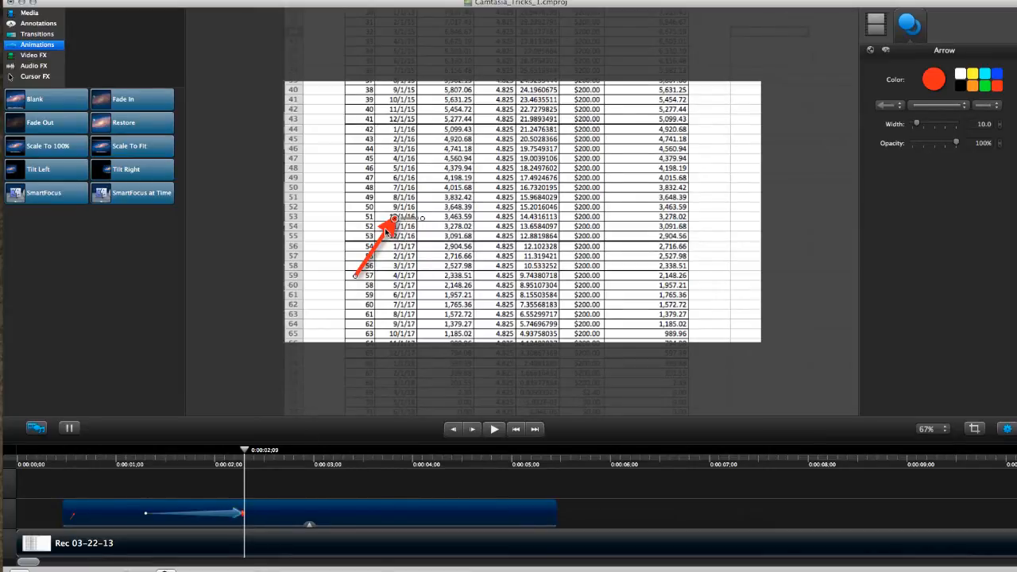
{"action": "left_click_drag", "start_coordinate": [386, 231], "coordinate": [439, 232]}
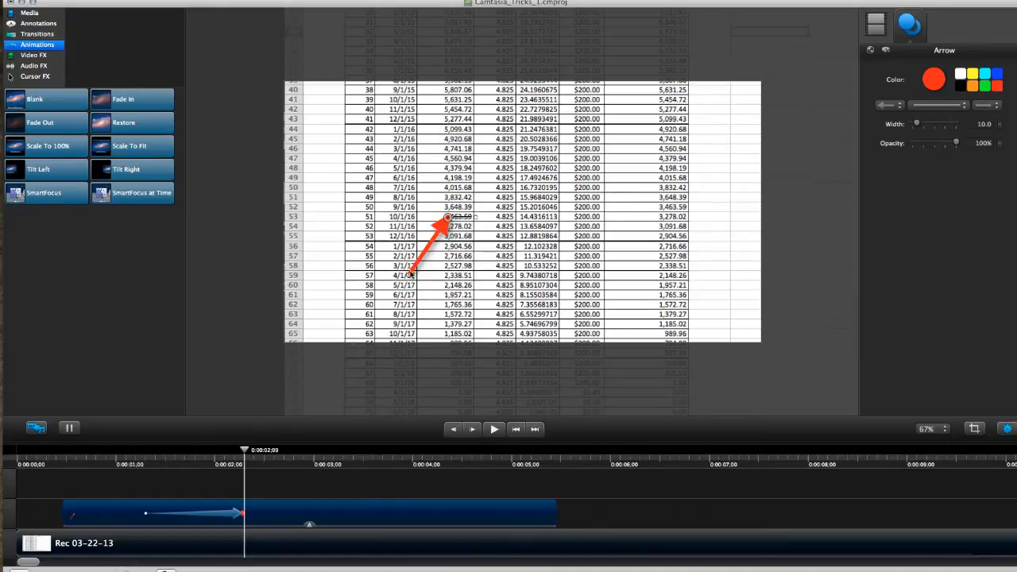
Add a second Blank animation to the arrow clip ending at 0:00:04;25 and extend the clip to 0:00:08;01
{"action": "left_click_drag", "start_coordinate": [247, 441], "coordinate": [280, 441]}
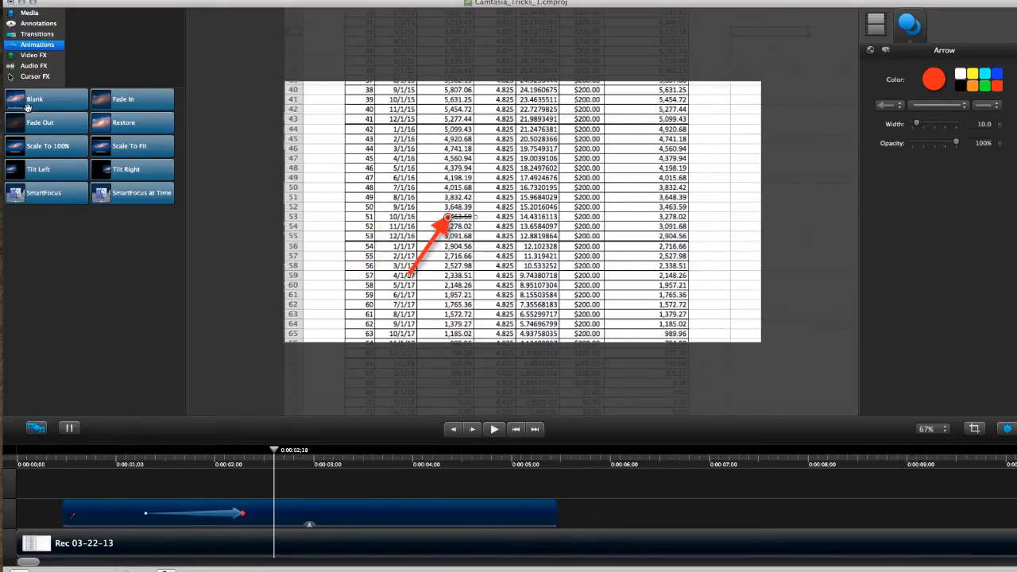
{"action": "left_click_drag", "start_coordinate": [36, 100], "coordinate": [447, 512]}
{"action": "left_click_drag", "start_coordinate": [671, 508], "coordinate": [807, 503]}
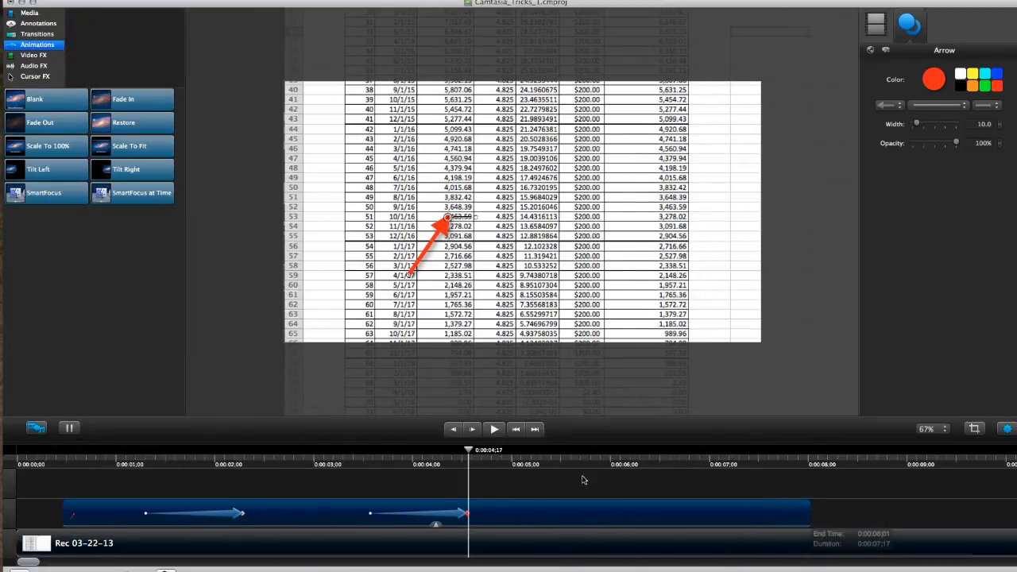
{"action": "left_click_drag", "start_coordinate": [428, 515], "coordinate": [453, 514]}
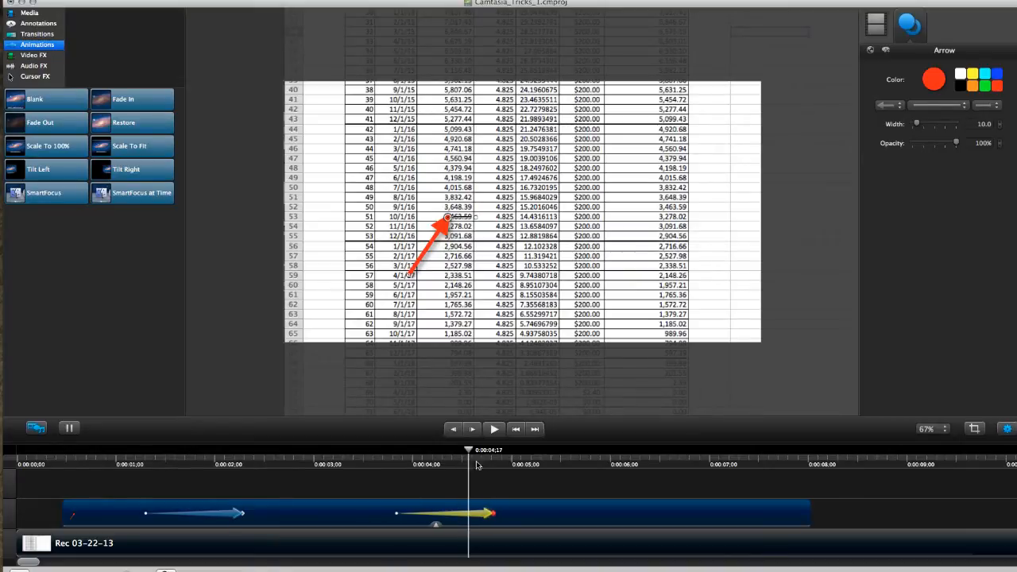
{"action": "left_click", "coordinate": [493, 516]}
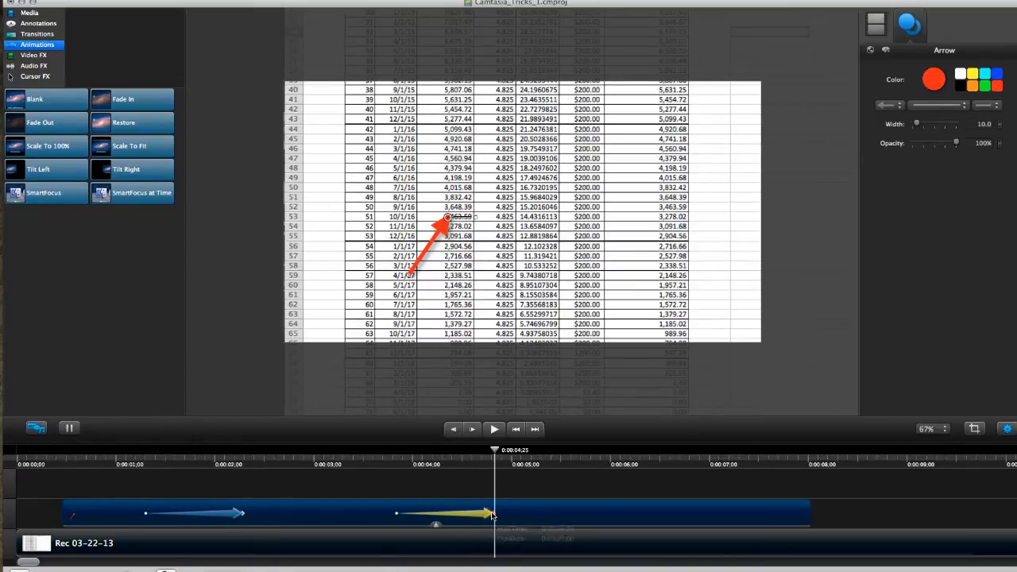
Reposition the arrow at the second animation's end, with its tip at row 54's 4.825 value and its tail near row 62's $200.00
{"action": "left_click_drag", "start_coordinate": [428, 237], "coordinate": [520, 258]}
{"action": "left_click_drag", "start_coordinate": [496, 301], "coordinate": [624, 322]}
{"action": "left_click_drag", "start_coordinate": [546, 251], "coordinate": [531, 237]}
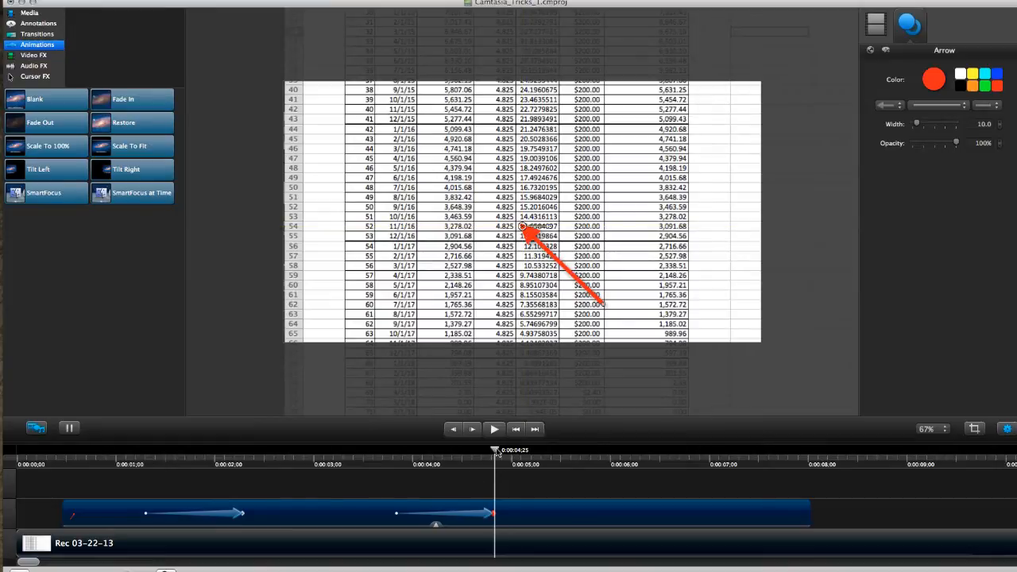
Preview the arrow's movement by playing the timeline from the start past the second animation
{"action": "left_click_drag", "start_coordinate": [497, 453], "coordinate": [542, 457]}
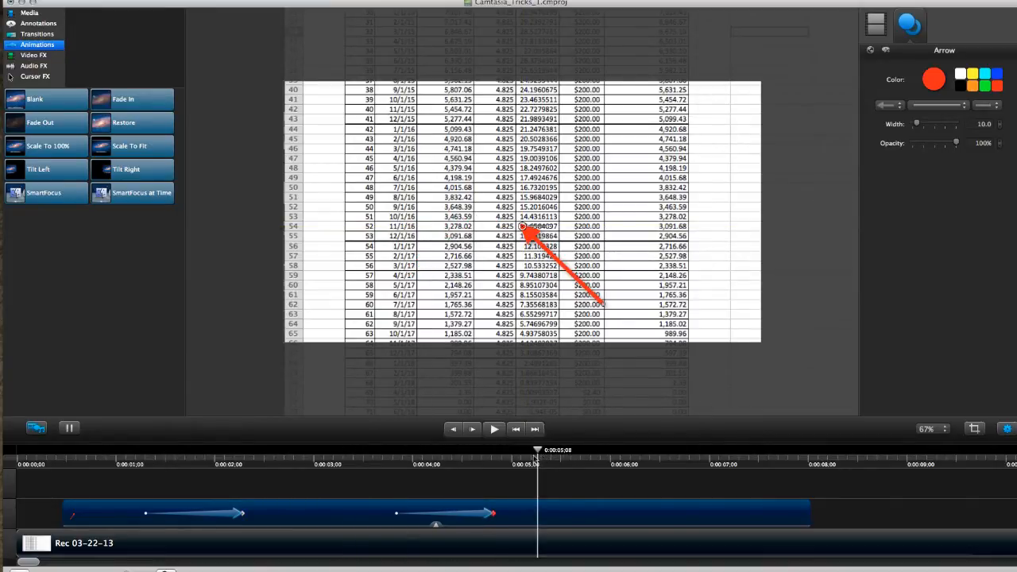
{"action": "left_click", "coordinate": [515, 429]}
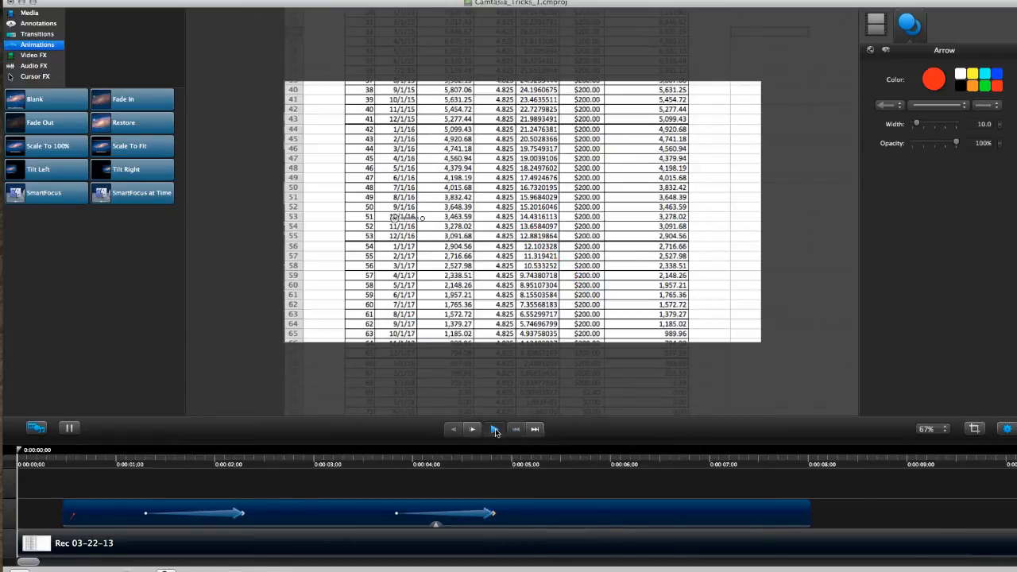
{"action": "left_click", "coordinate": [494, 429]}
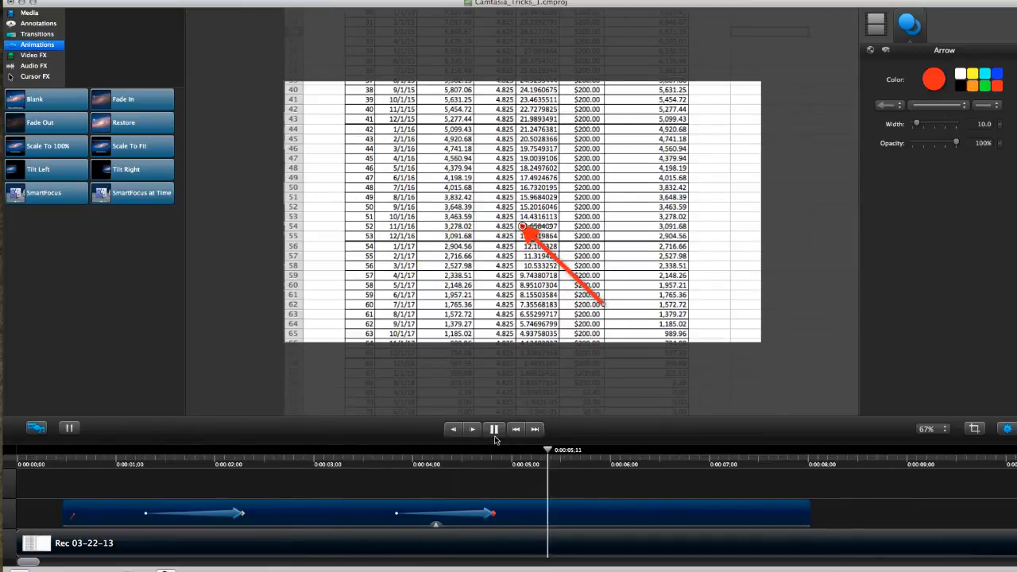
{"action": "left_click", "coordinate": [494, 430]}
Add an orange square text callout on a track above the arrow and match its clip to the arrow clip's start and end
{"action": "left_click", "coordinate": [38, 24]}
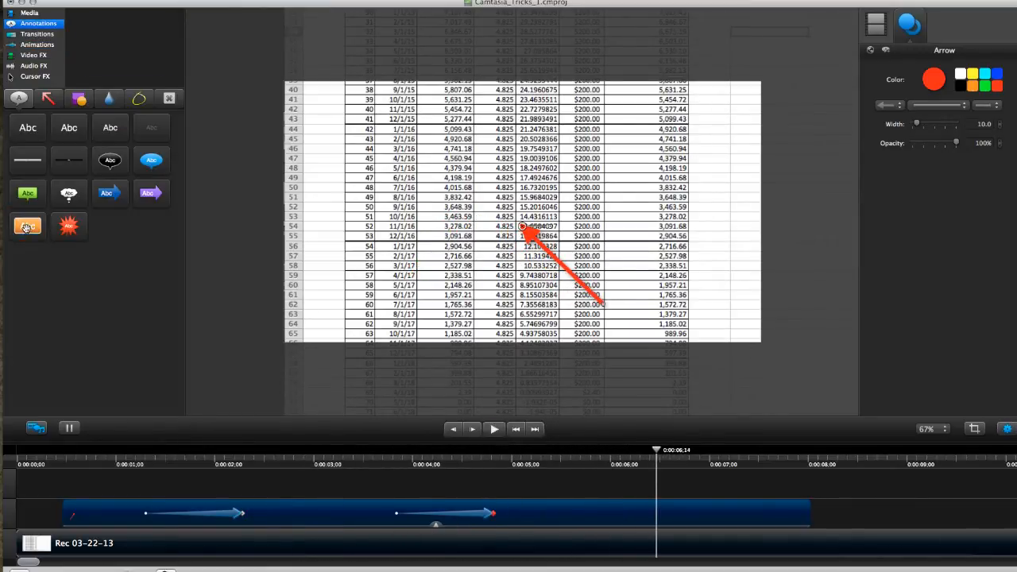
{"action": "mouse_move", "coordinate": [26, 228]}
{"action": "left_mouse_down"}
{"action": "mouse_move", "coordinate": [488, 220]}
{"action": "mouse_move", "coordinate": [529, 172]}
{"action": "mouse_move", "coordinate": [498, 189]}
{"action": "left_mouse_up"}
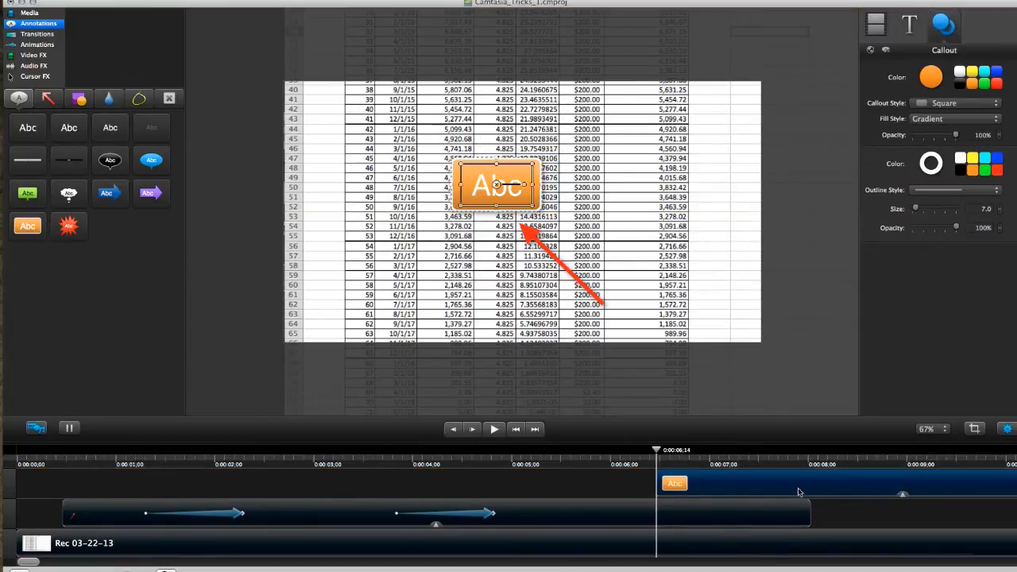
{"action": "left_click_drag", "start_coordinate": [799, 492], "coordinate": [220, 504]}
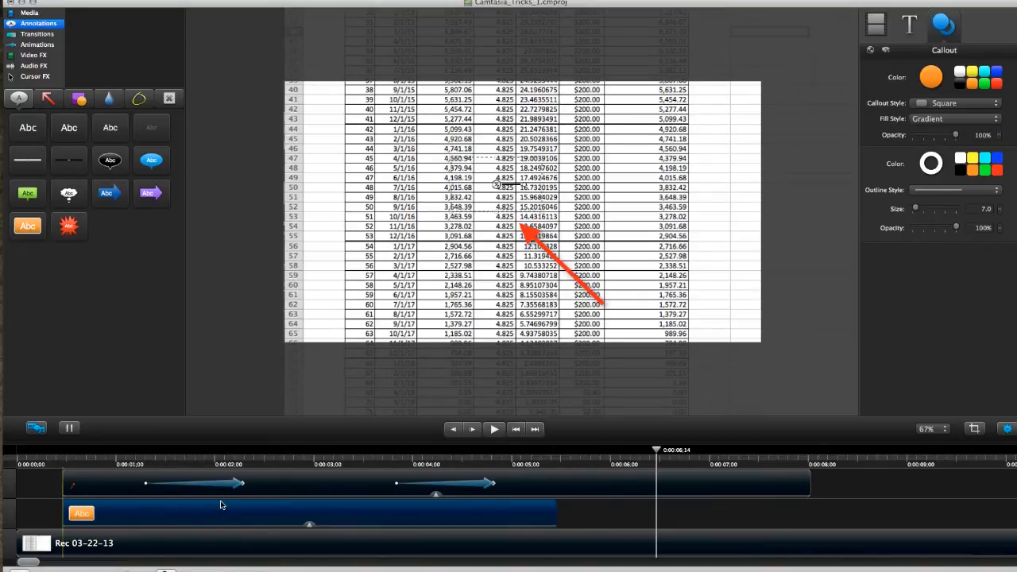
{"action": "left_click_drag", "start_coordinate": [554, 511], "coordinate": [810, 506]}
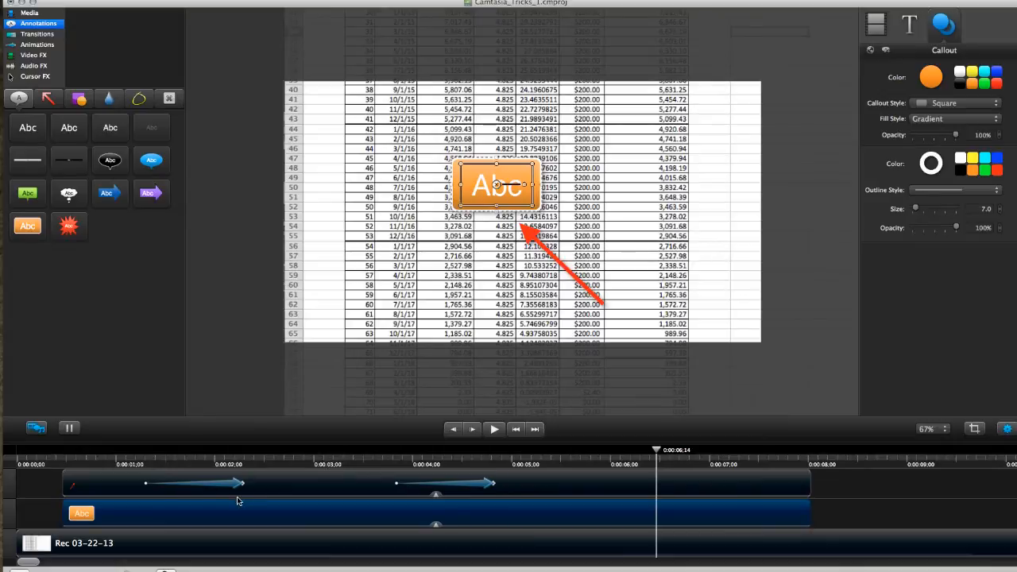
{"action": "left_click_drag", "start_coordinate": [309, 513], "coordinate": [316, 479]}
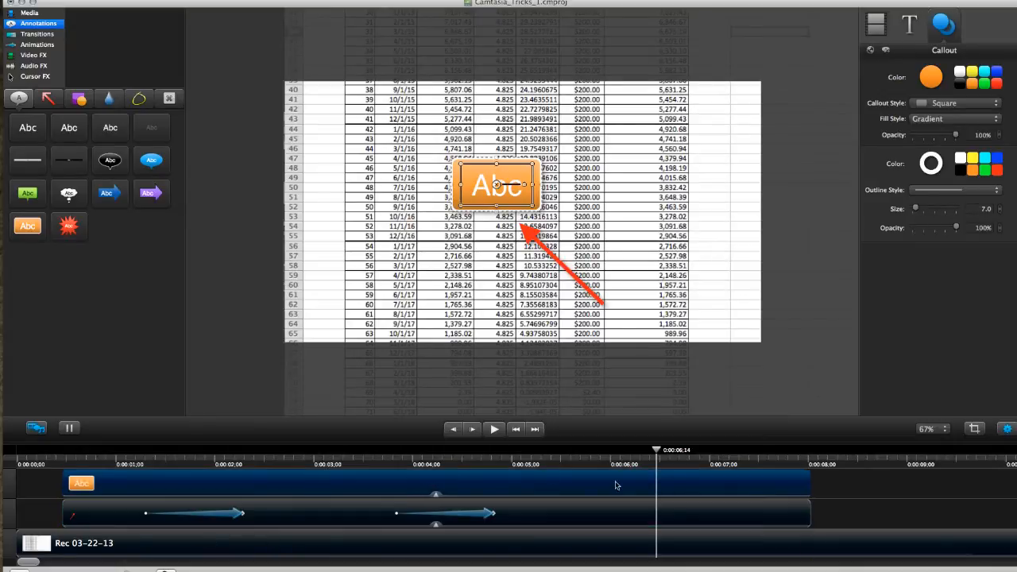
Widen the orange callout to span several table columns and delete its Abc placeholder text
{"action": "left_click_drag", "start_coordinate": [658, 451], "coordinate": [89, 451]}
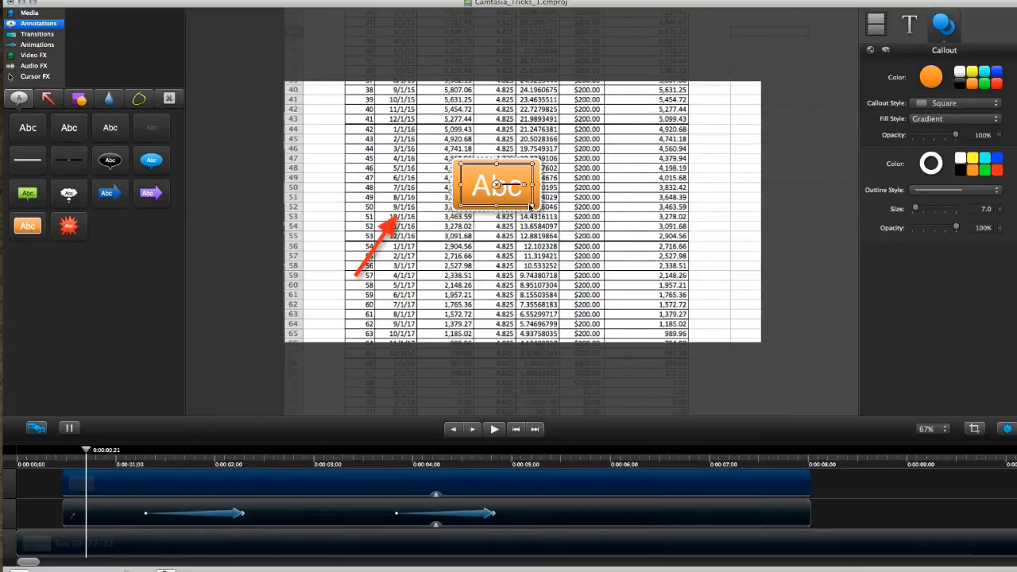
{"action": "left_click_drag", "start_coordinate": [532, 206], "coordinate": [588, 205]}
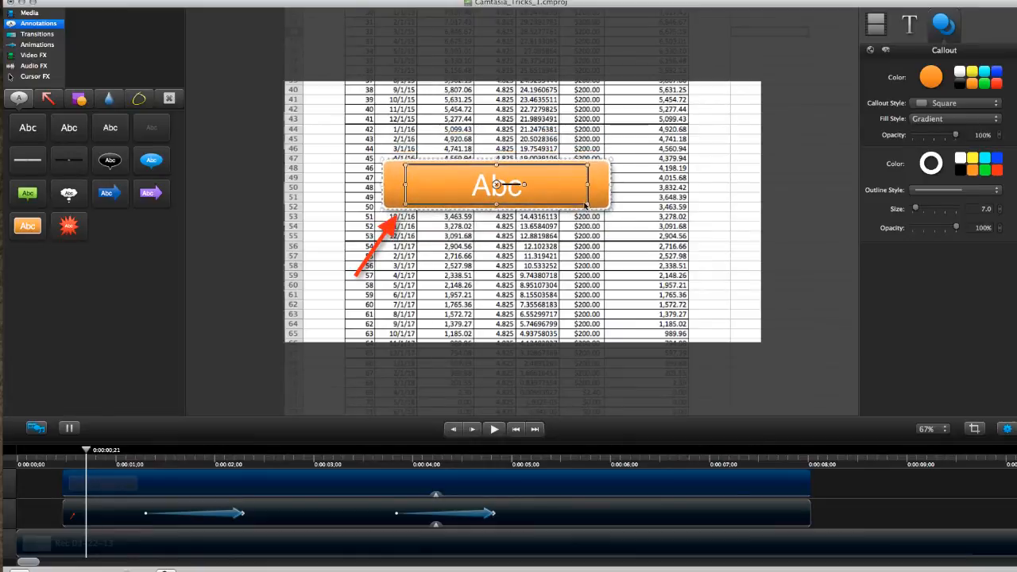
{"action": "double_click", "coordinate": [495, 191]}
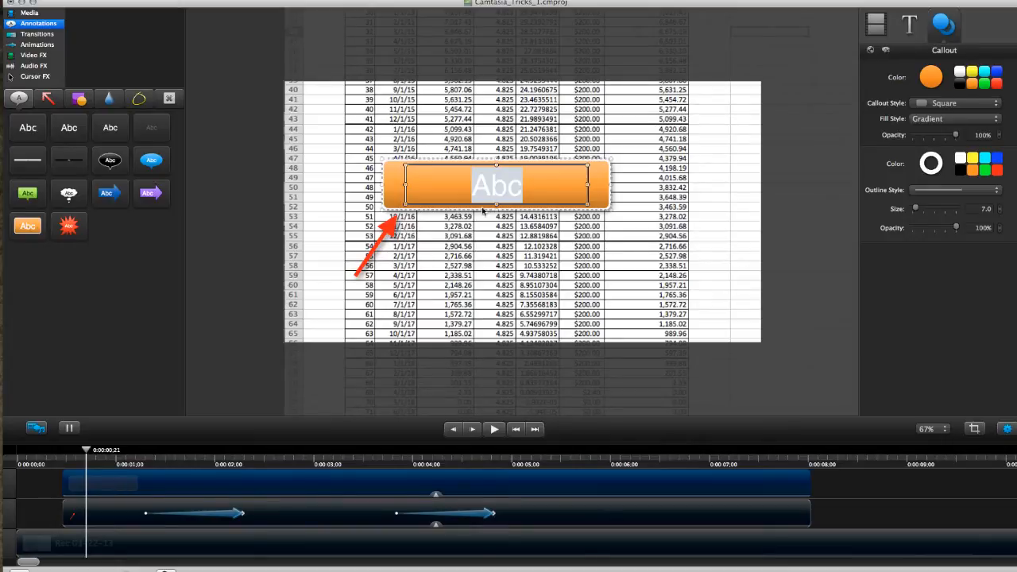
{"action": "key", "text": "BackSpace"}
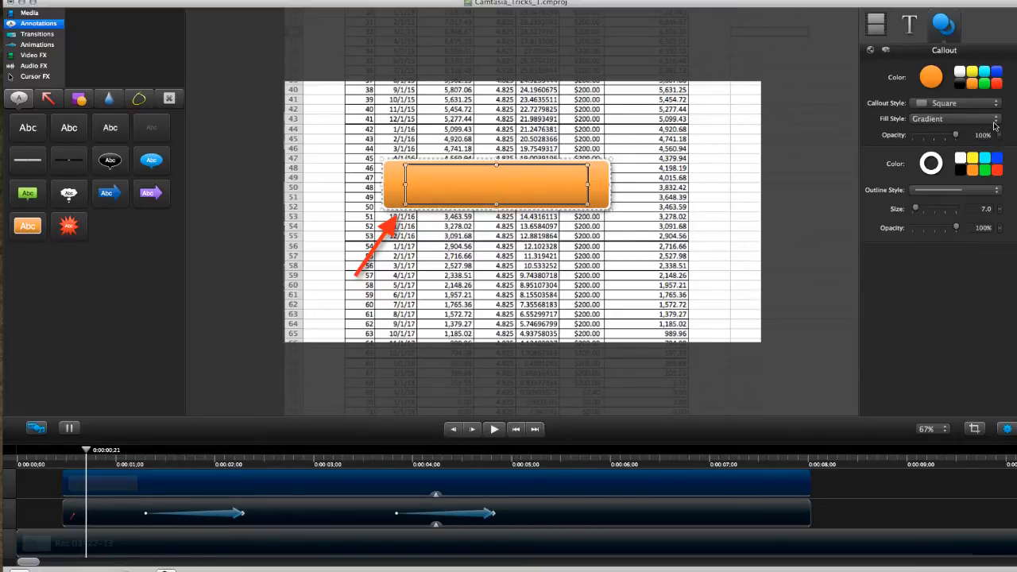
Set the callout's fill opacity to 0% and its outline color to orange
{"action": "left_click_drag", "start_coordinate": [955, 134], "coordinate": [905, 140]}
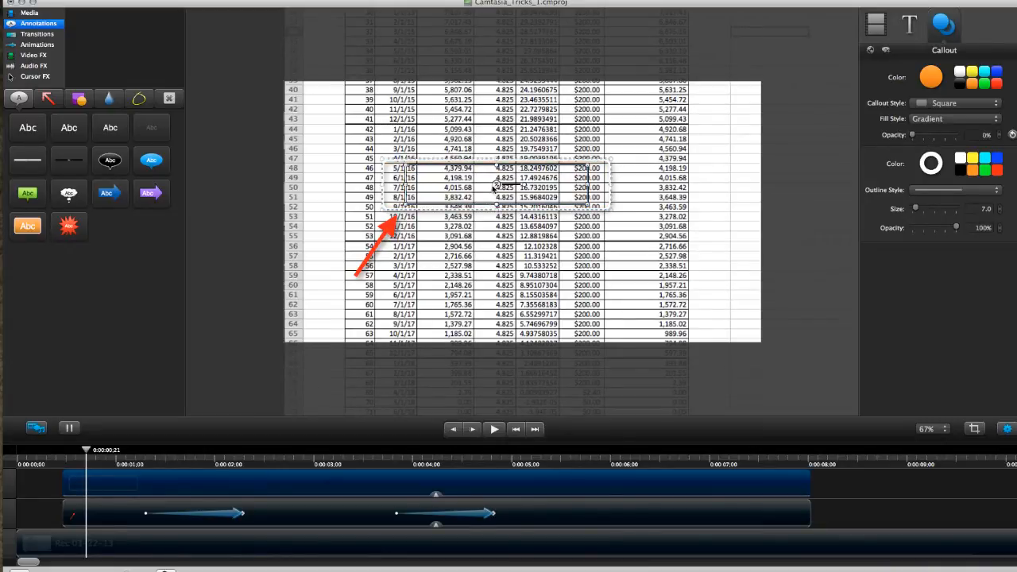
{"action": "left_click", "coordinate": [931, 164]}
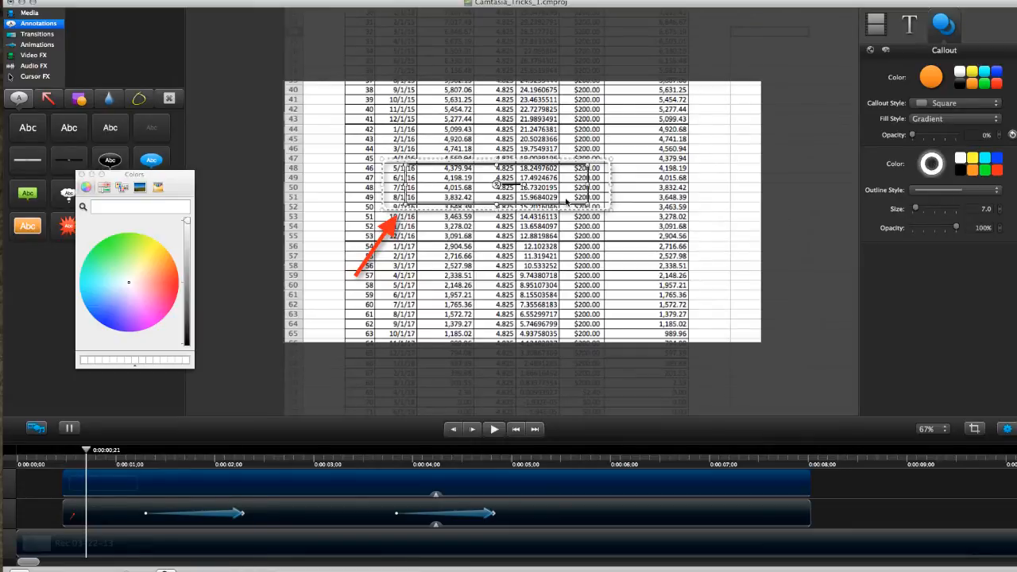
{"action": "left_click", "coordinate": [972, 170]}
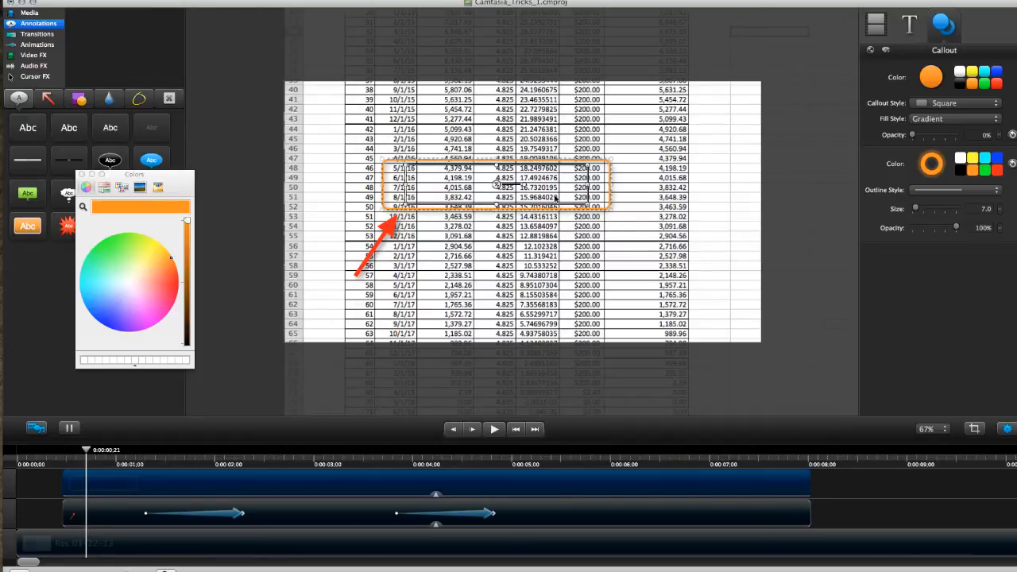
Shrink the outlined callout to cell size and place it around the 8/1/16 date above the arrow tip
{"action": "left_click_drag", "start_coordinate": [497, 184], "coordinate": [463, 195]}
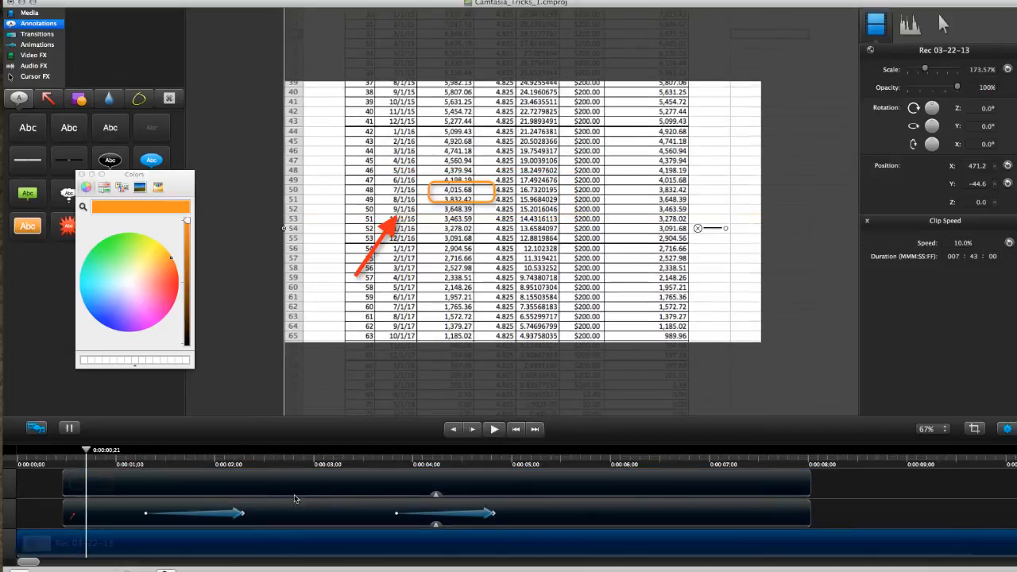
{"action": "left_click", "coordinate": [302, 490]}
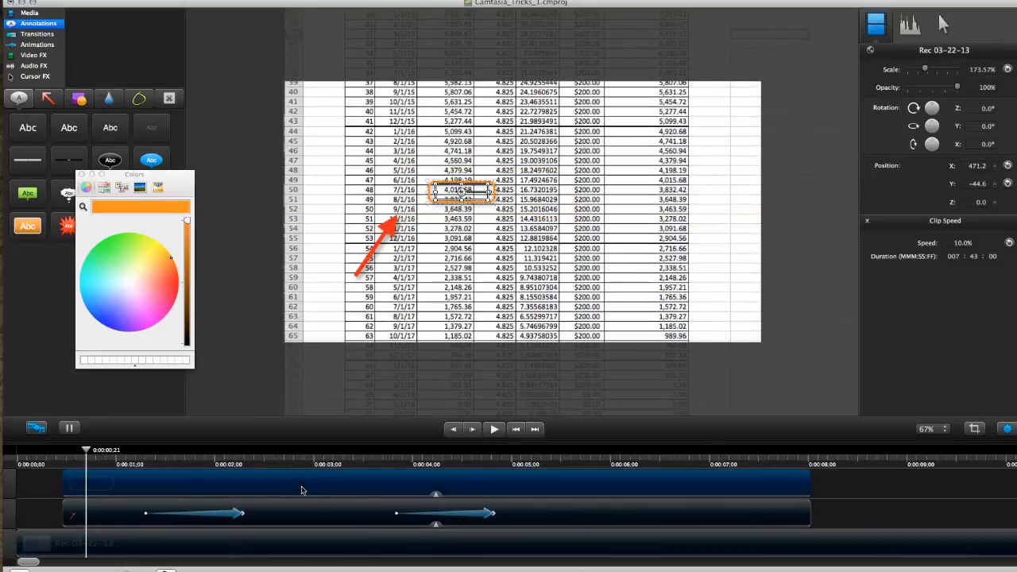
{"action": "left_click_drag", "start_coordinate": [461, 193], "coordinate": [402, 209]}
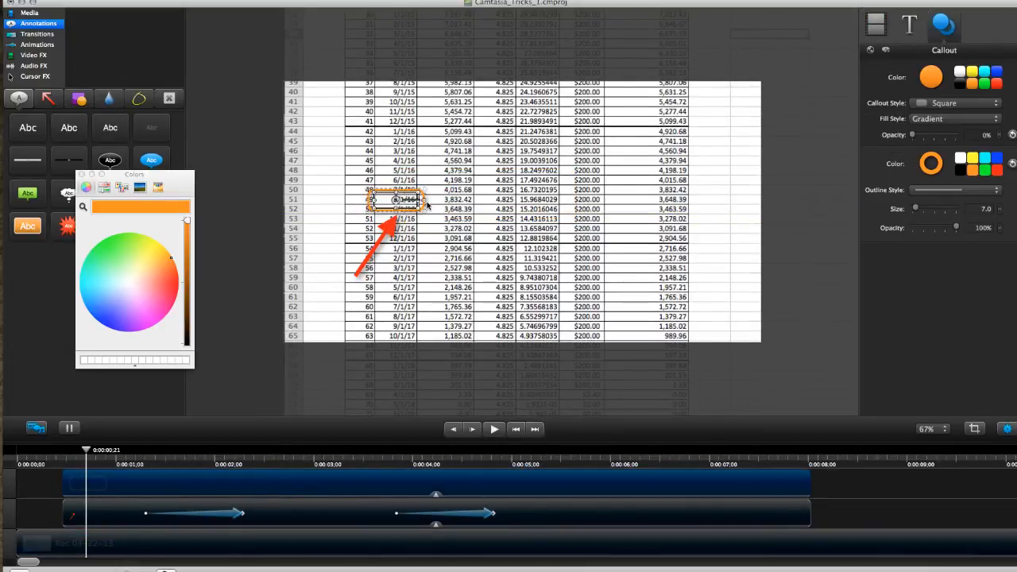
{"action": "left_click", "coordinate": [440, 236]}
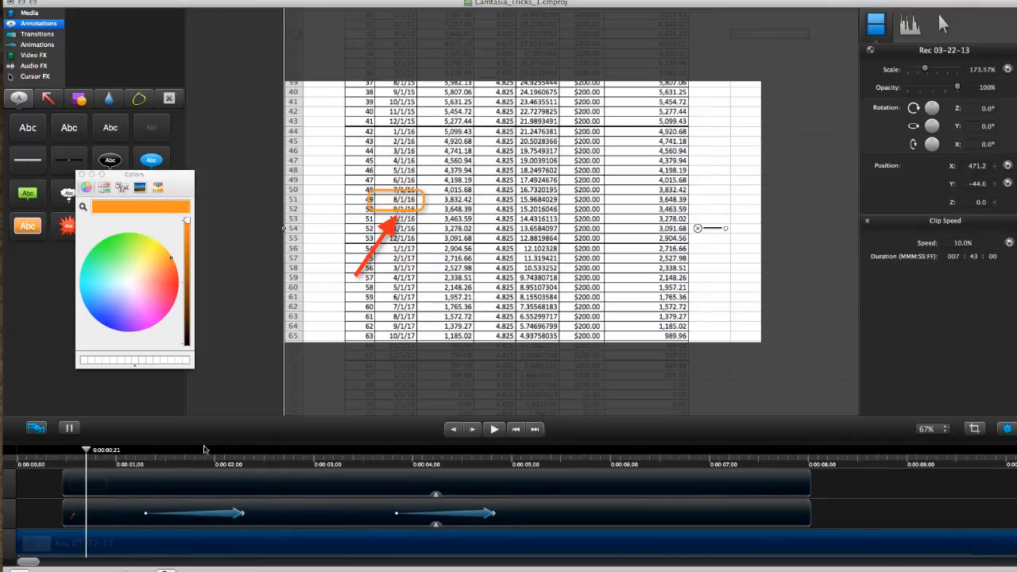
Add a Blank animation to the callout clip ending at 0:00:02;09 and move the callout to the 3,832.42 cell at its end
{"action": "left_click_drag", "start_coordinate": [86, 449], "coordinate": [141, 450]}
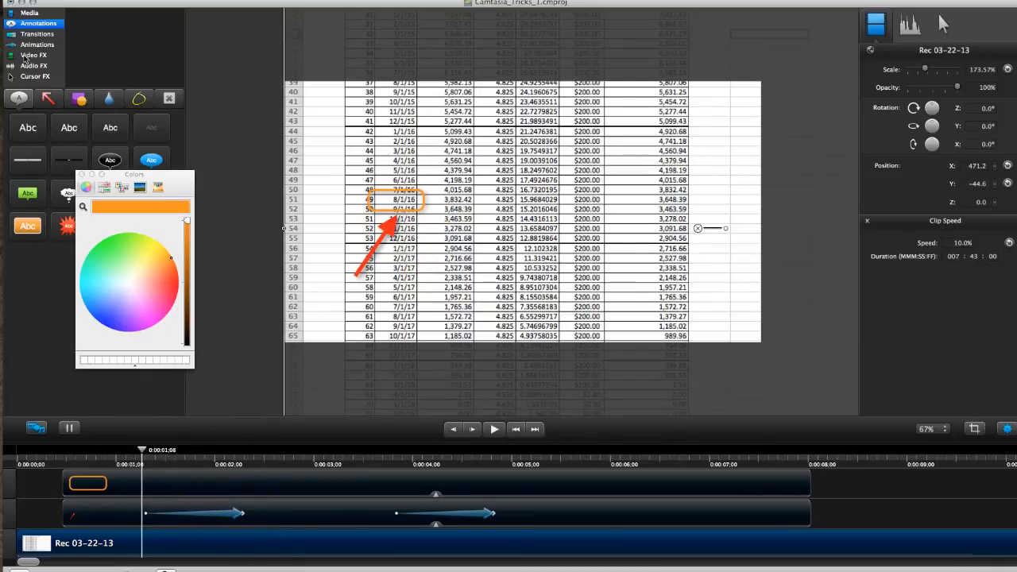
{"action": "left_click", "coordinate": [37, 45]}
{"action": "left_click_drag", "start_coordinate": [36, 99], "coordinate": [248, 491]}
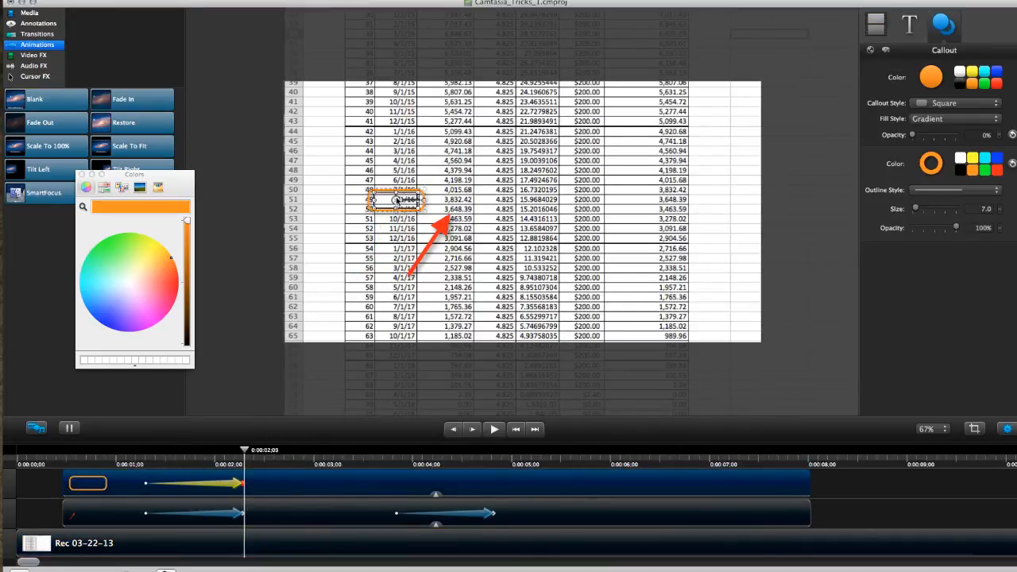
{"action": "left_click_drag", "start_coordinate": [397, 199], "coordinate": [421, 202]}
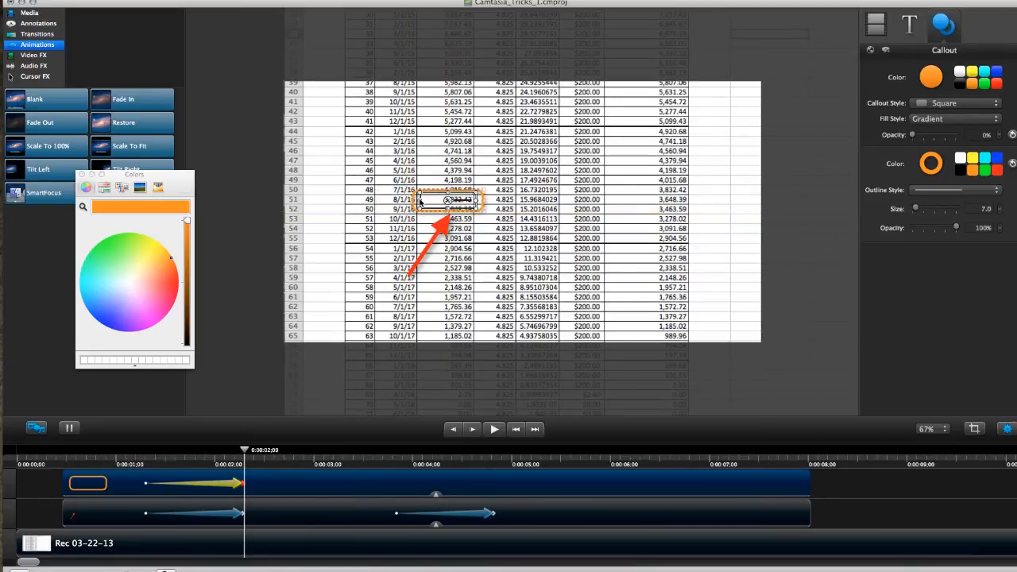
Nudge the orange callout slightly left over the 3,832.42 cell and return to 0:00:00;19 to check its starting position
{"action": "key", "text": "Left"}
{"action": "key", "text": "Left"}
{"action": "key", "text": "Left"}
{"action": "key", "text": "Left"}
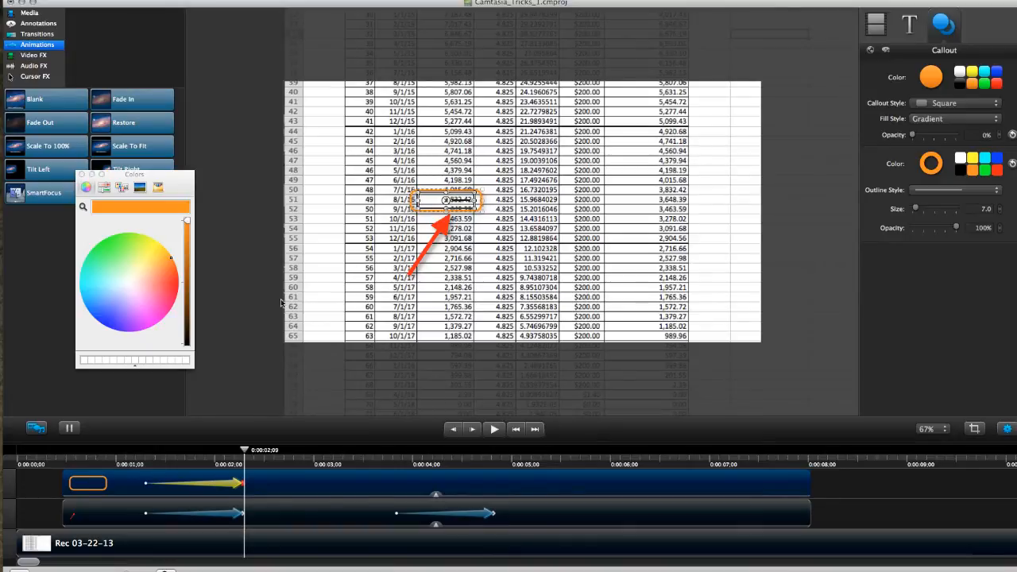
{"action": "left_click", "coordinate": [79, 458]}
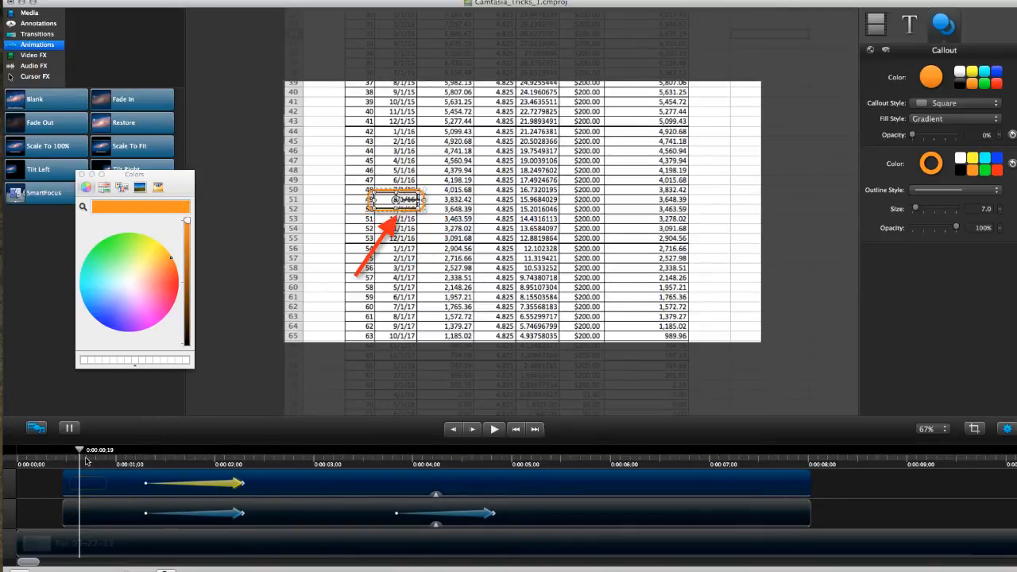
Add a Blank animation to the callout clip ending at 0:00:04;25 and enlarge the callout there around rows 49 to 52 above the arrow tip
{"action": "left_click_drag", "start_coordinate": [79, 453], "coordinate": [493, 458]}
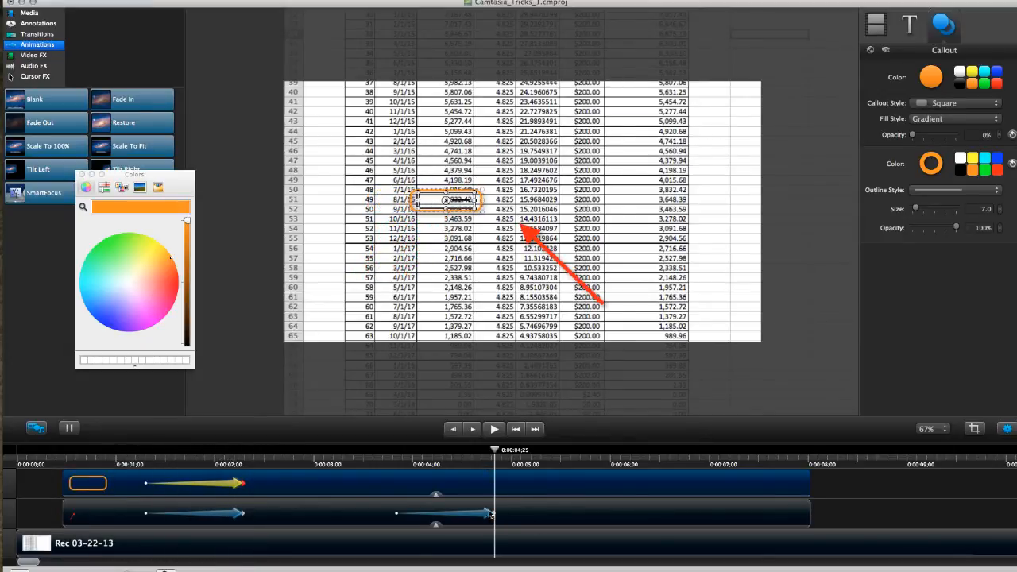
{"action": "left_click_drag", "start_coordinate": [36, 97], "coordinate": [496, 487]}
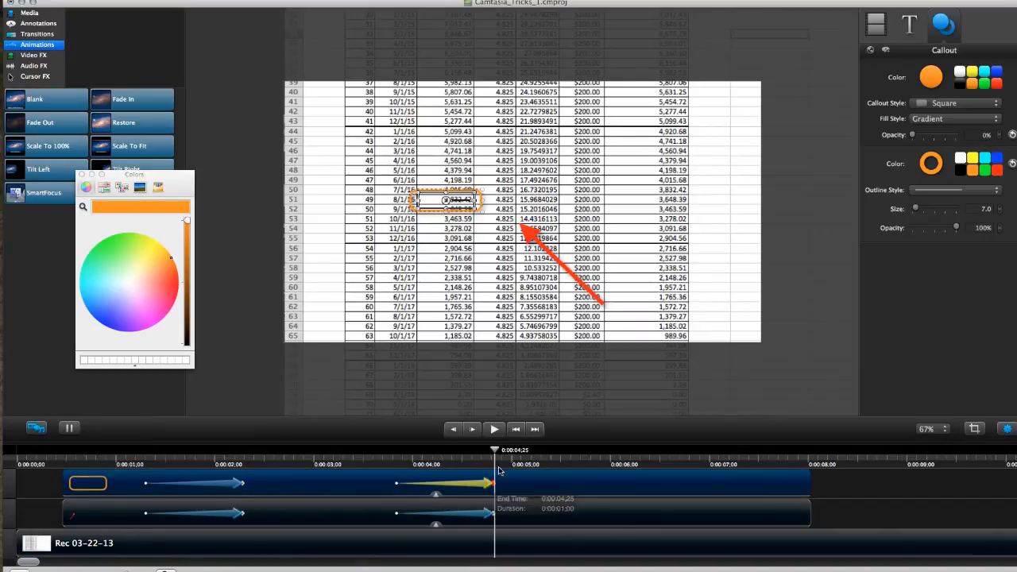
{"action": "left_click_drag", "start_coordinate": [475, 210], "coordinate": [527, 220]}
{"action": "left_click_drag", "start_coordinate": [447, 200], "coordinate": [499, 203]}
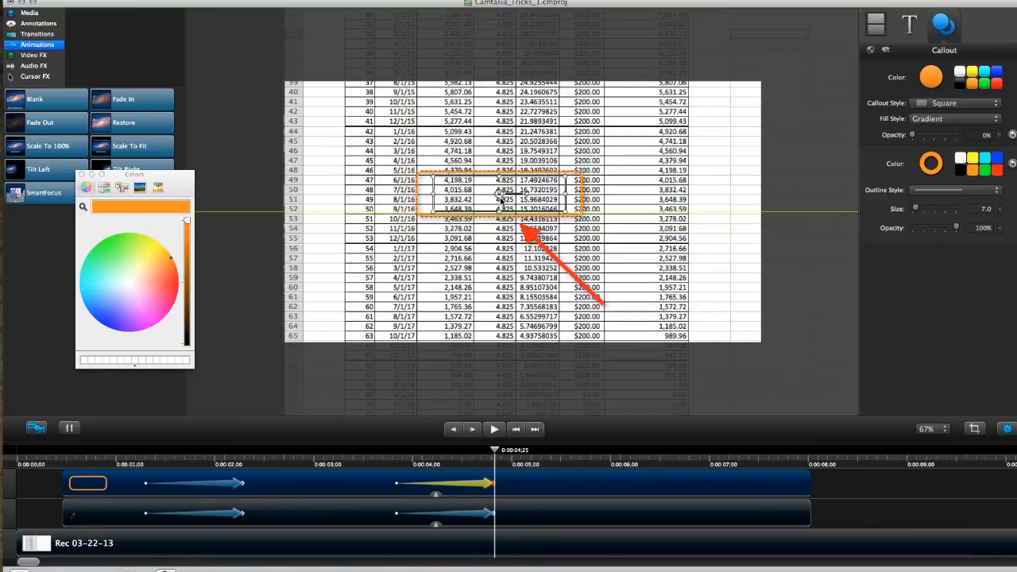
{"action": "left_click", "coordinate": [456, 286]}
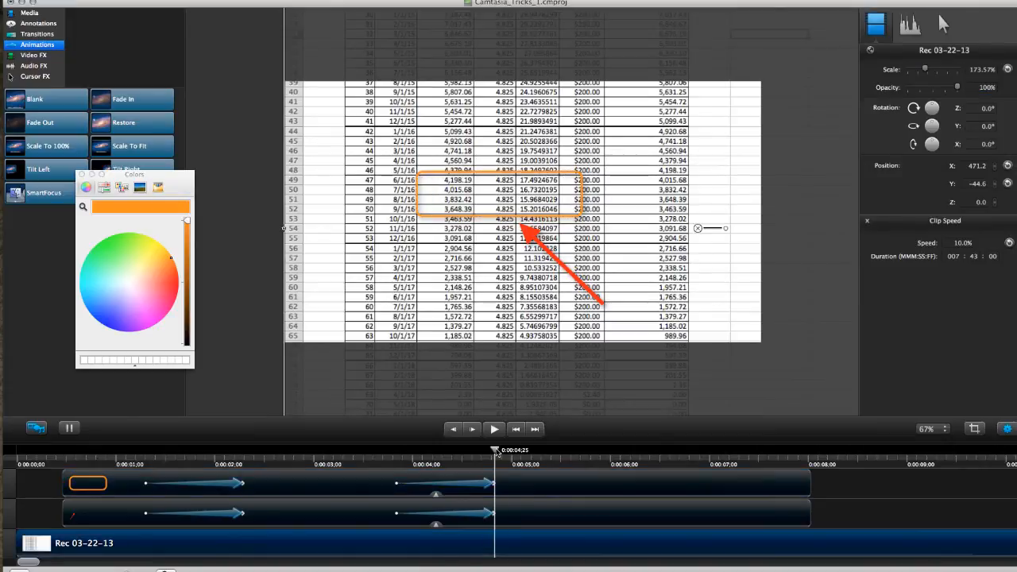
{"action": "left_click_drag", "start_coordinate": [373, 449], "coordinate": [358, 450]}
{"action": "left_click_drag", "start_coordinate": [445, 453], "coordinate": [525, 454]}
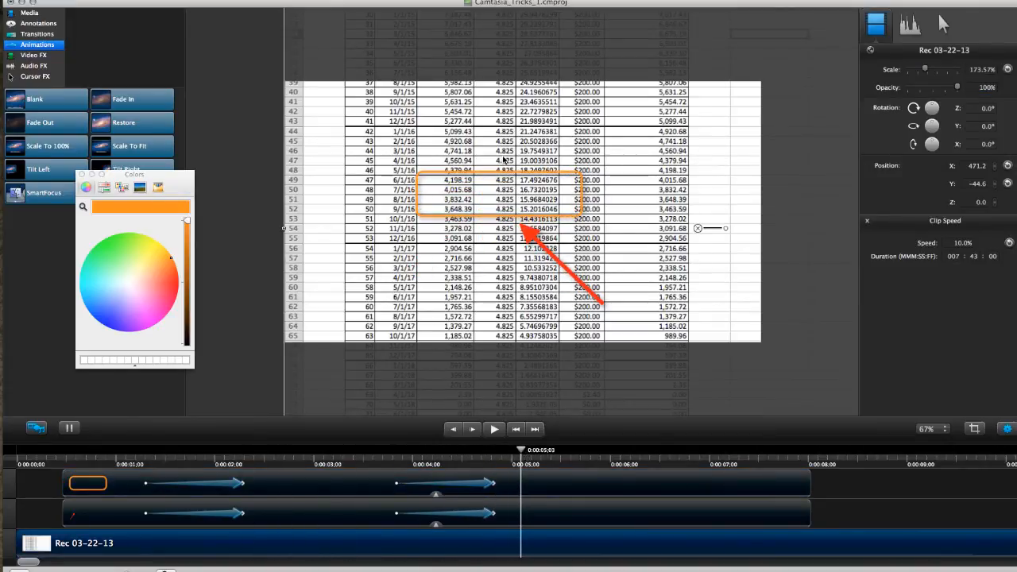
Shift the enlarged callout slightly left and give it a Solid fill with 16% opacity
{"action": "left_click", "coordinate": [502, 182]}
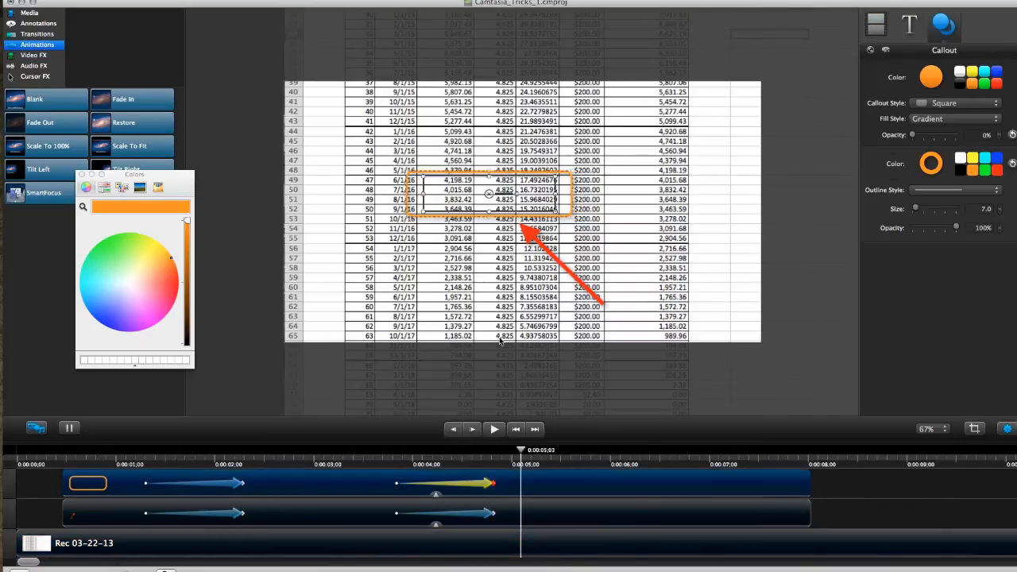
{"action": "left_click", "coordinate": [994, 119]}
{"action": "left_click", "coordinate": [933, 103]}
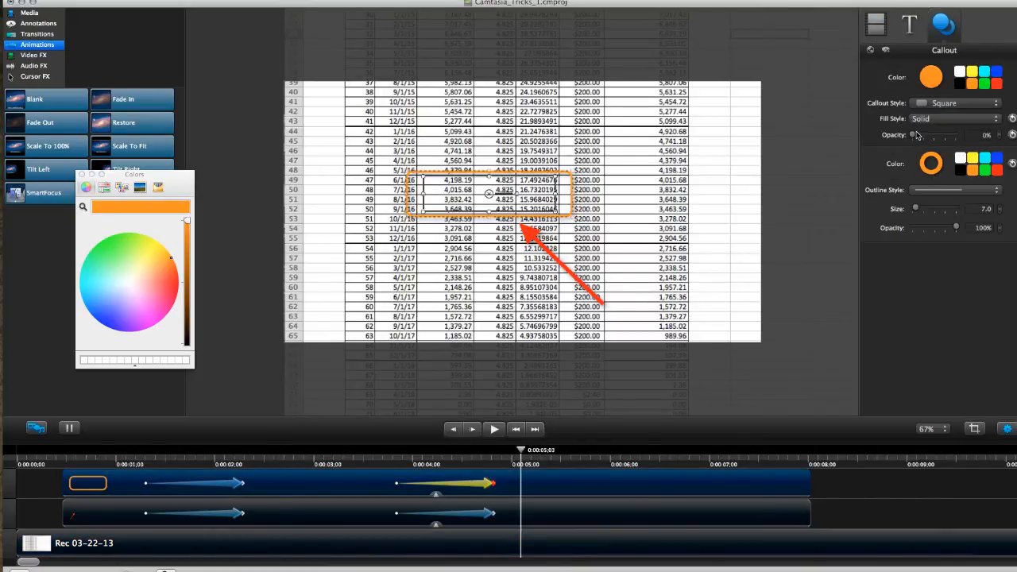
{"action": "left_click_drag", "start_coordinate": [914, 136], "coordinate": [919, 139]}
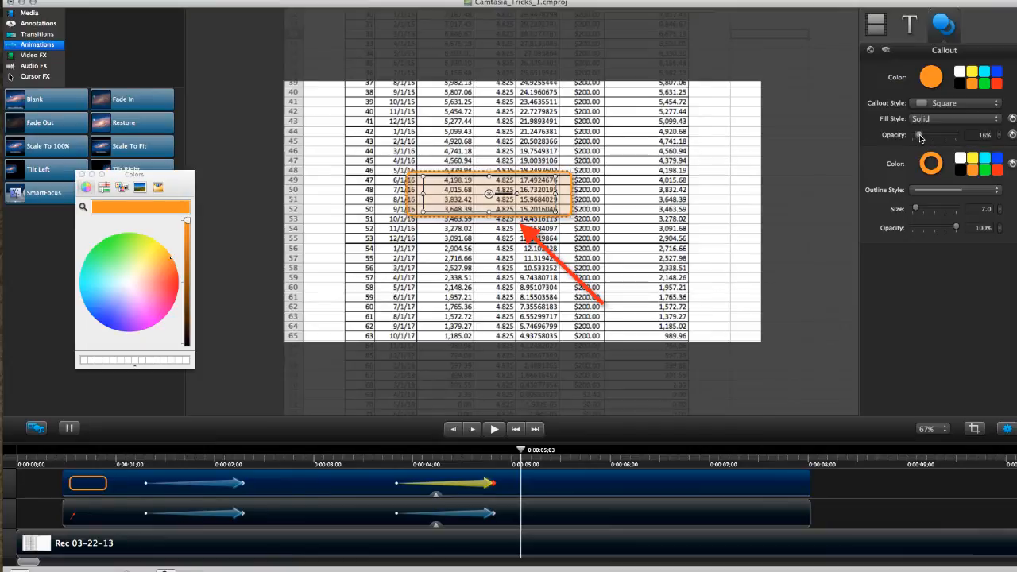
Play the timeline from the start to review the arrow and callout animations, stopping near 0:00:07;22
{"action": "left_click_drag", "start_coordinate": [521, 450], "coordinate": [293, 468]}
{"action": "left_click", "coordinate": [517, 433]}
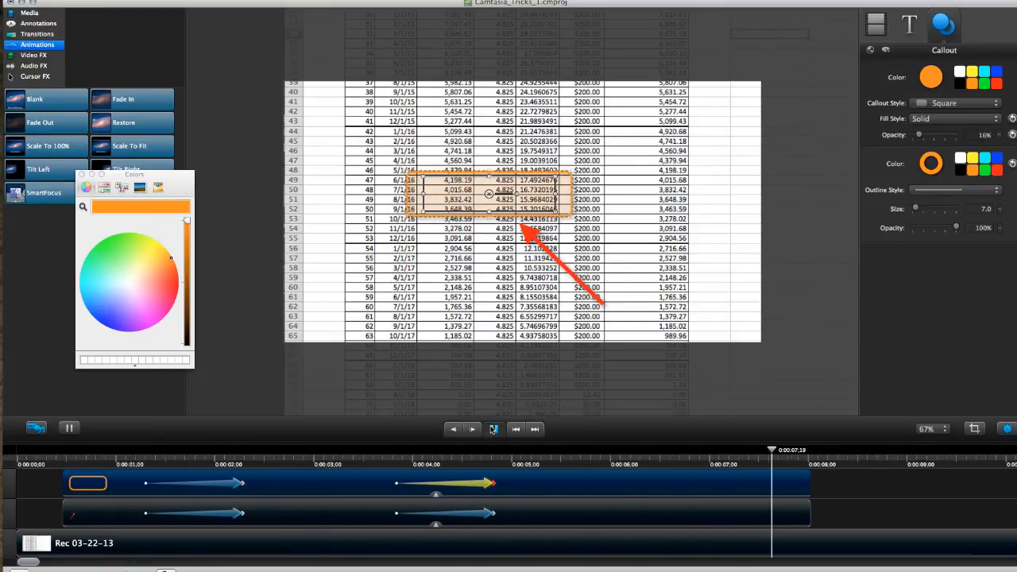
{"action": "left_click", "coordinate": [493, 429]}
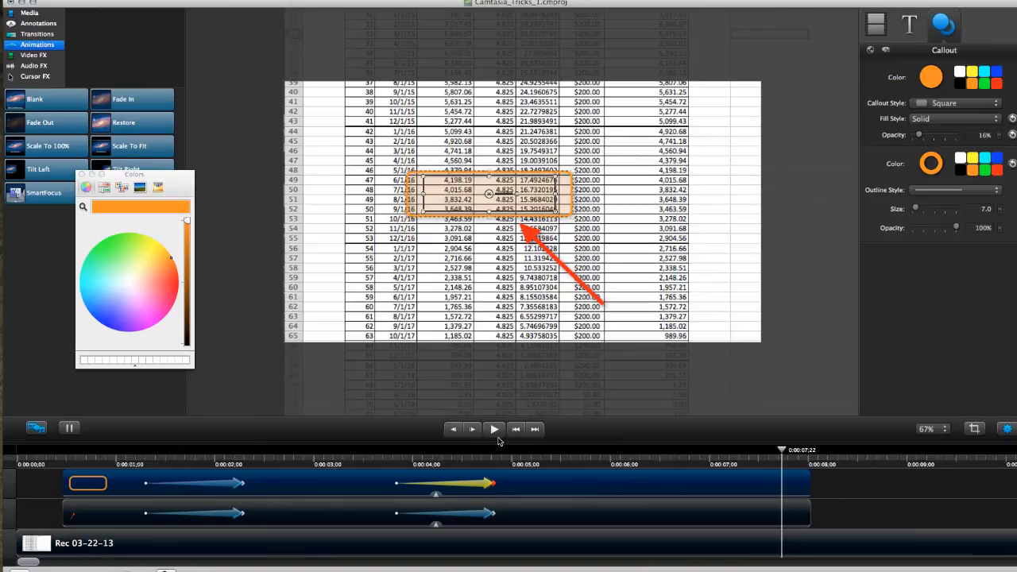